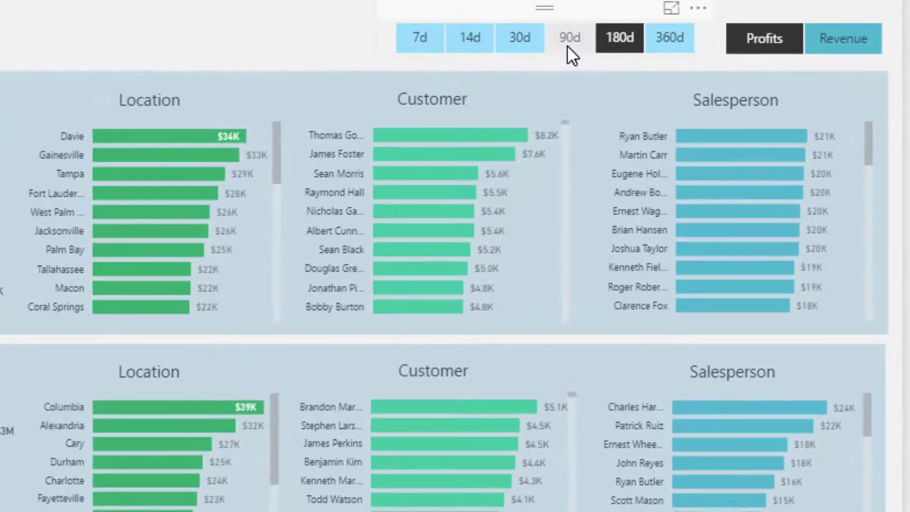
Step: Set the day slicer to 30d and the metric slicer to Profits
{"action": "left_click", "coordinate": [588, 94]}
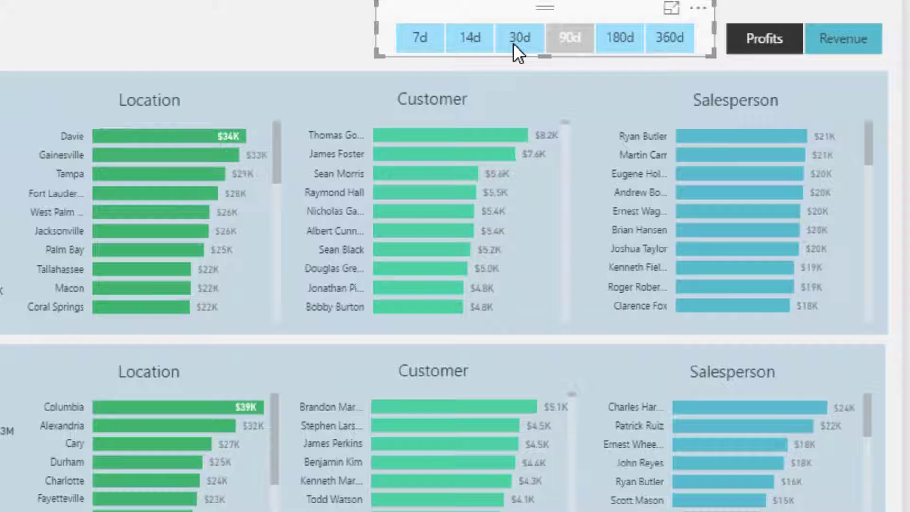
{"action": "left_click", "coordinate": [513, 43]}
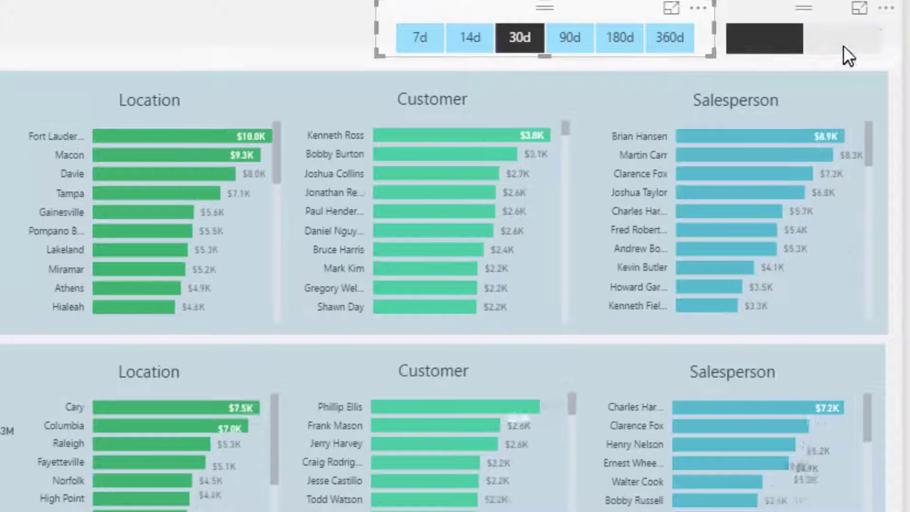
{"action": "left_click", "coordinate": [843, 43]}
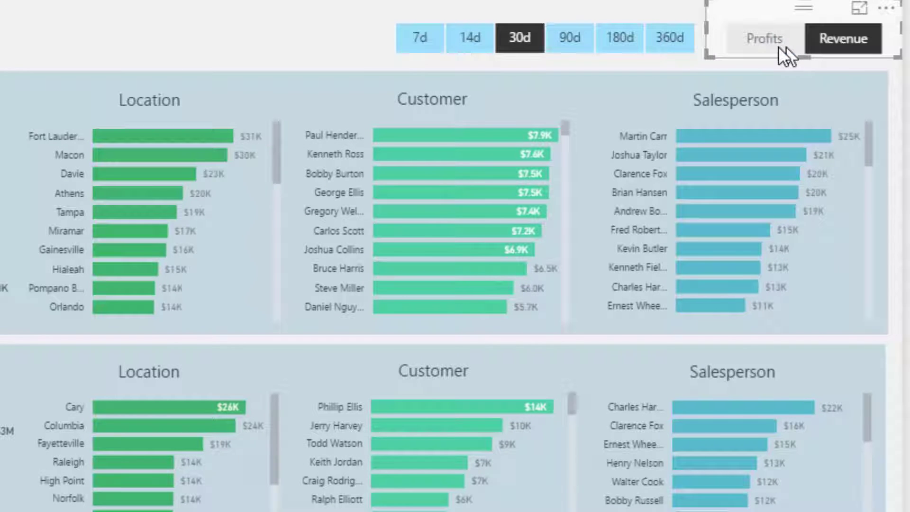
{"action": "left_click", "coordinate": [762, 44]}
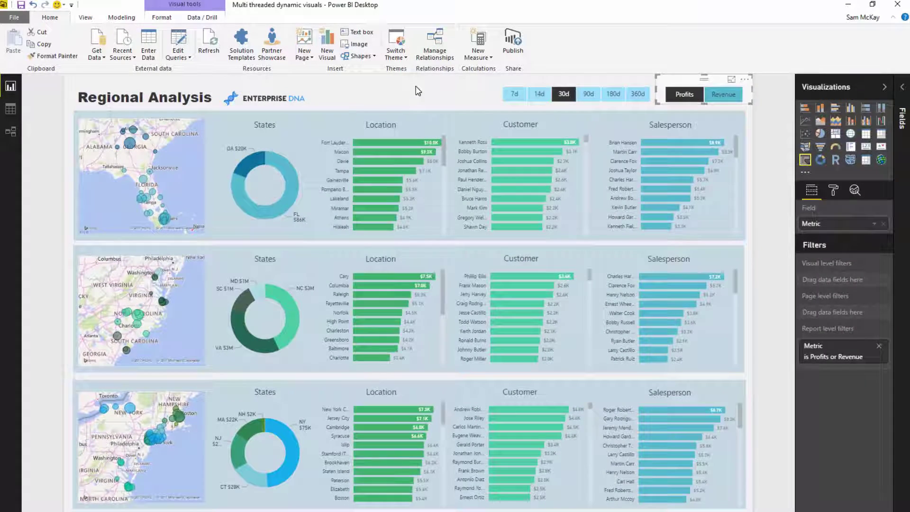
{"action": "left_click", "coordinate": [418, 90]}
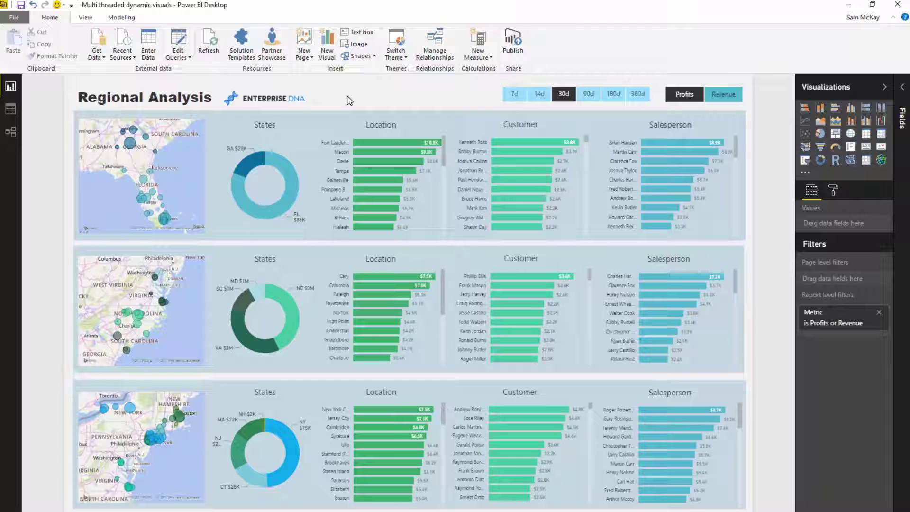
{"action": "left_click", "coordinate": [157, 119]}
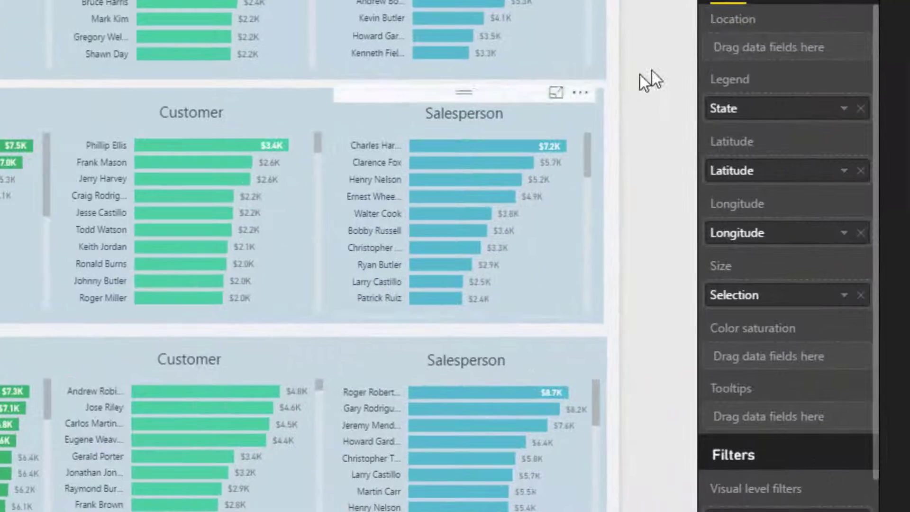
{"action": "scroll", "coordinate": [798, 249], "scroll_direction": "down", "scroll_amount": 3}
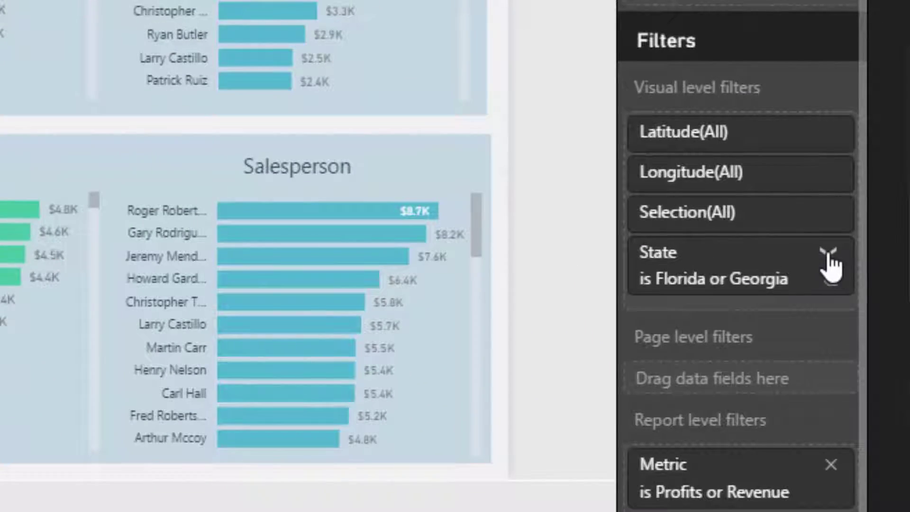
{"action": "left_click", "coordinate": [833, 267]}
{"action": "scroll", "coordinate": [688, 171], "scroll_direction": "down", "scroll_amount": 3}
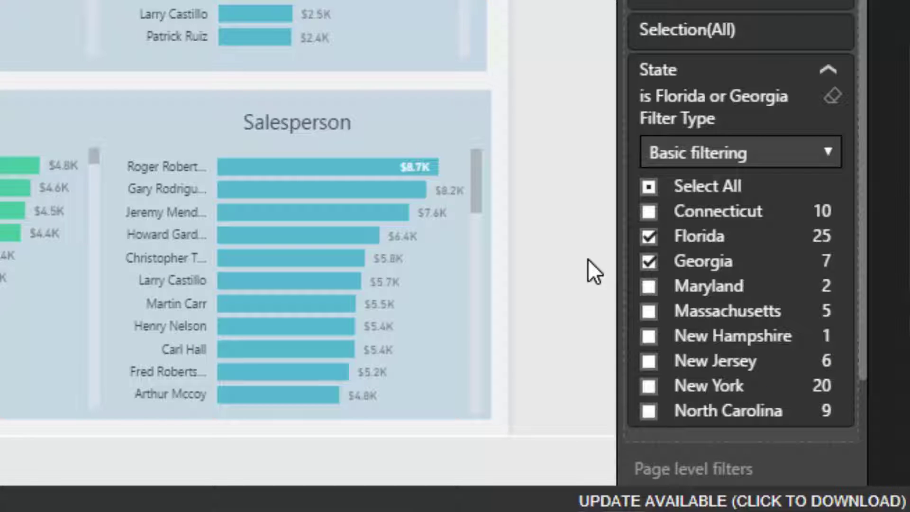
{"action": "left_click", "coordinate": [829, 71]}
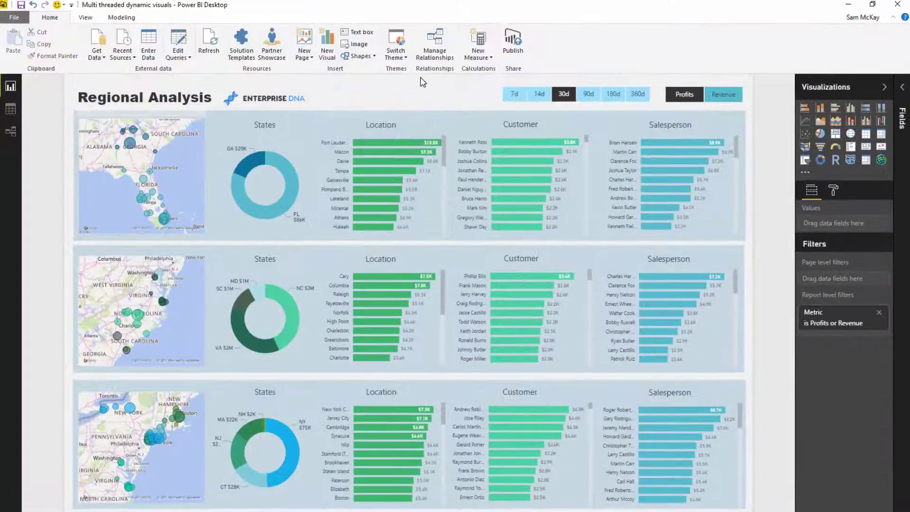
{"action": "left_click", "coordinate": [423, 82]}
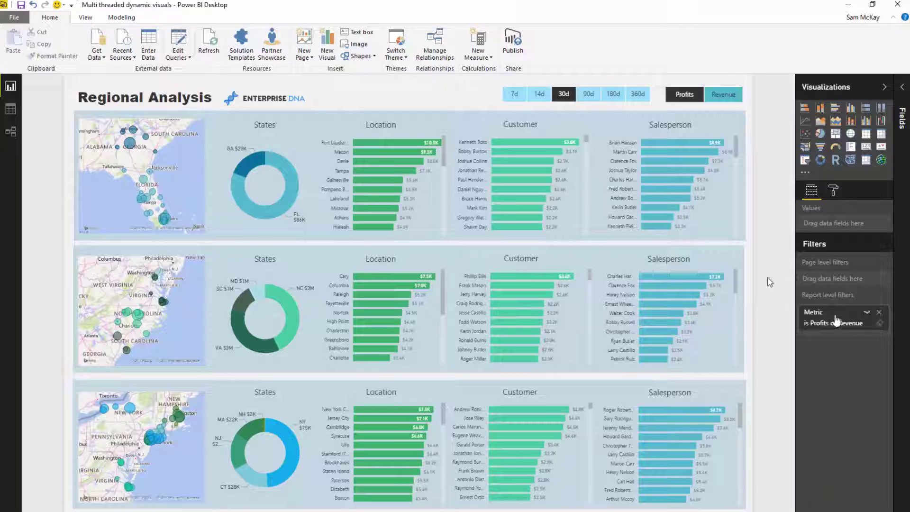
{"action": "left_click", "coordinate": [199, 144]}
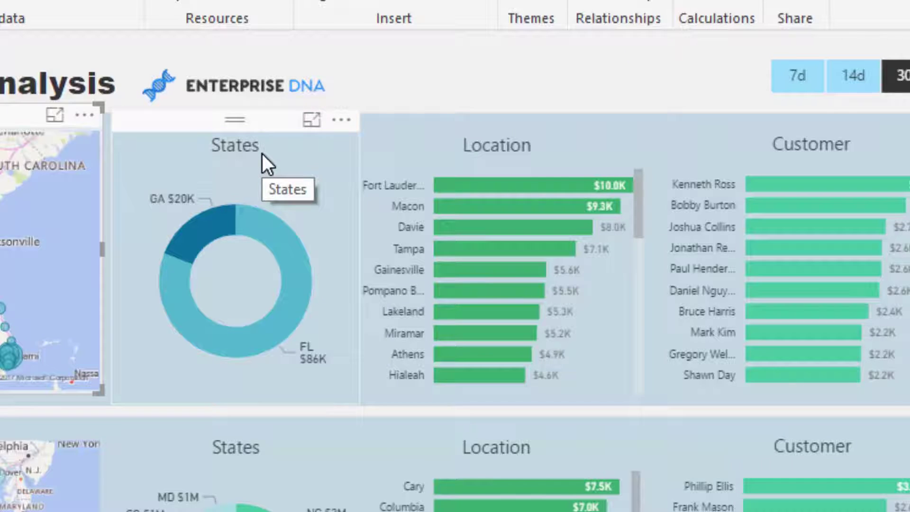
{"action": "left_click", "coordinate": [269, 124]}
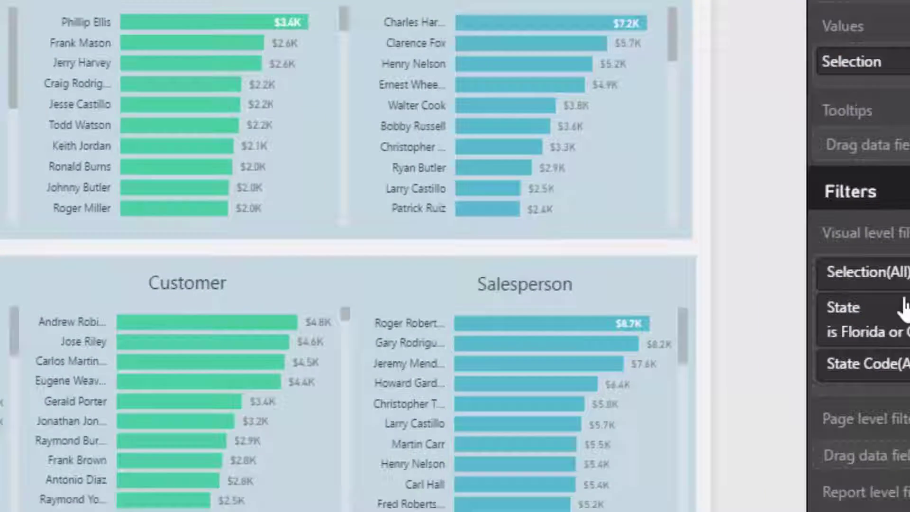
{"action": "left_click", "coordinate": [909, 308]}
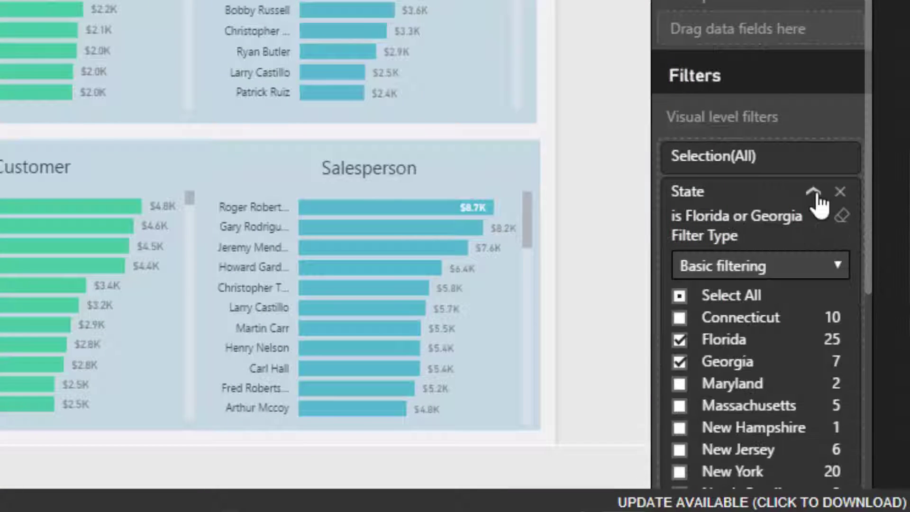
{"action": "scroll", "coordinate": [709, 305], "scroll_direction": "down", "scroll_amount": 2}
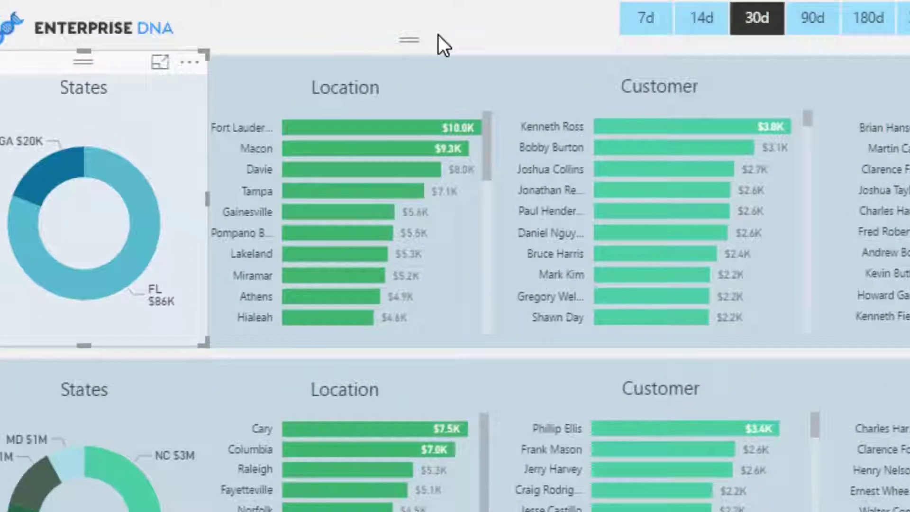
{"action": "left_click", "coordinate": [398, 79]}
{"action": "left_click", "coordinate": [602, 81]}
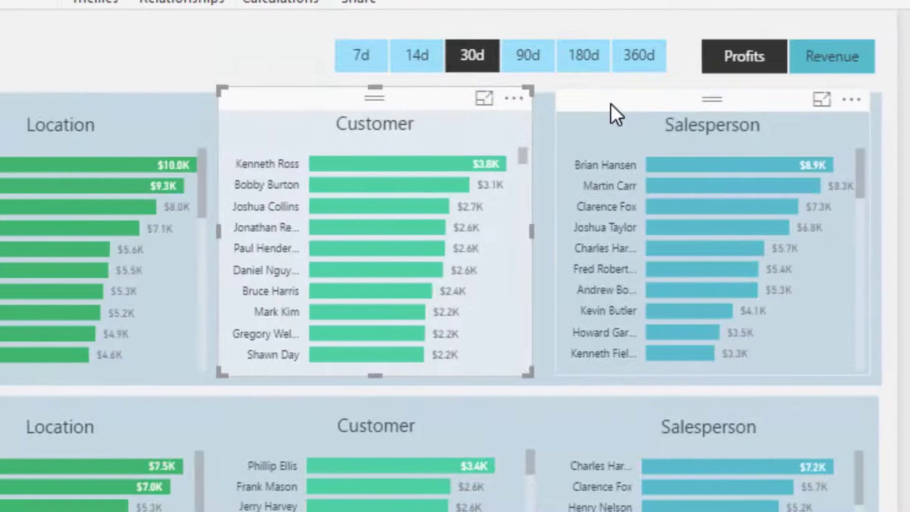
{"action": "left_click", "coordinate": [610, 104]}
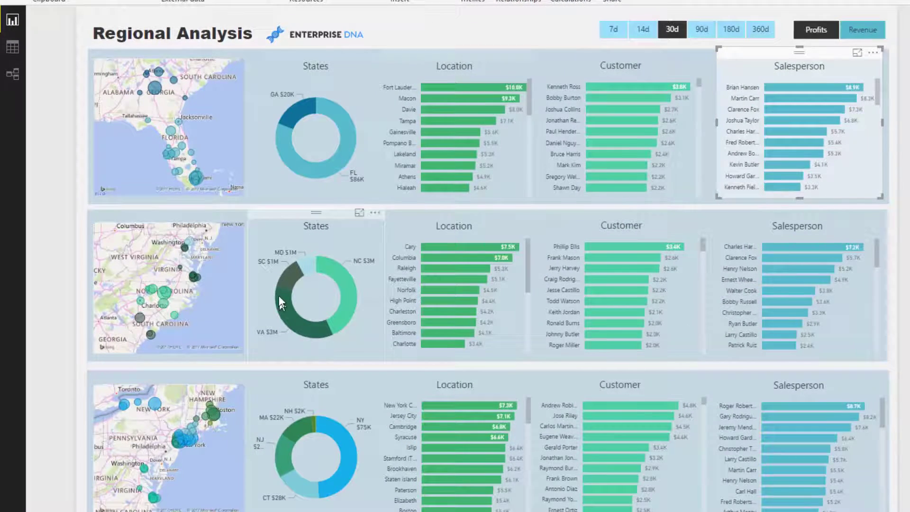
Step: Select the bottom-row States donut and highlight its NY slice
{"action": "left_click", "coordinate": [176, 219]}
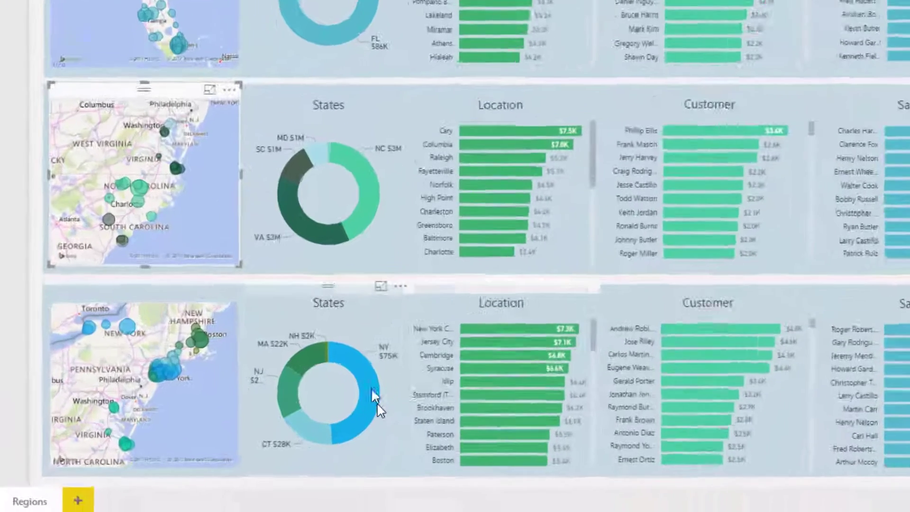
{"action": "mouse_move", "coordinate": [291, 449]}
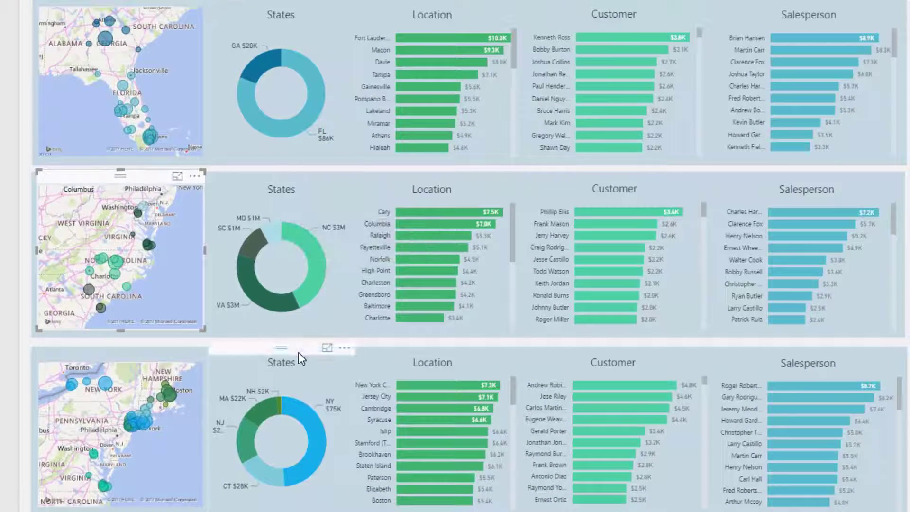
{"action": "left_click", "coordinate": [300, 359]}
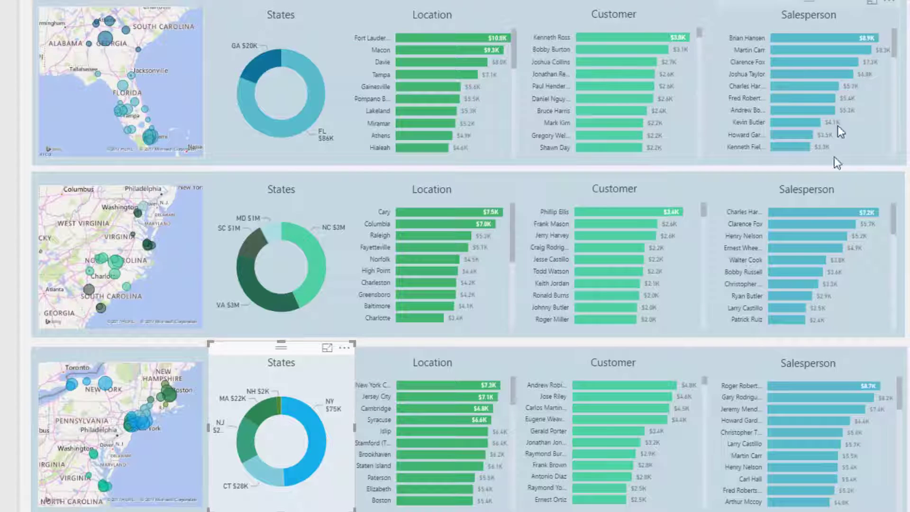
{"action": "left_click", "coordinate": [319, 448]}
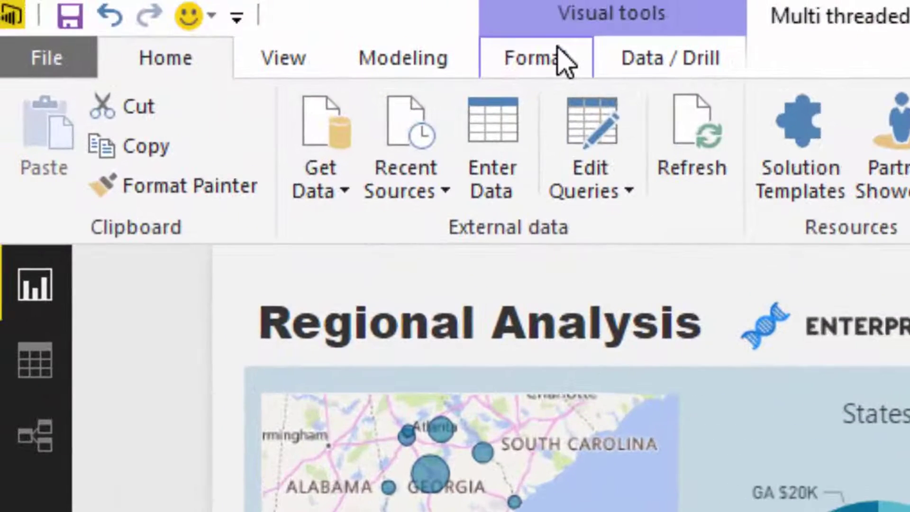
Step: Turn on Edit interactions so the bottom donut filters its row, testing CT and NJ slices
{"action": "left_click", "coordinate": [562, 55]}
{"action": "left_click", "coordinate": [67, 161]}
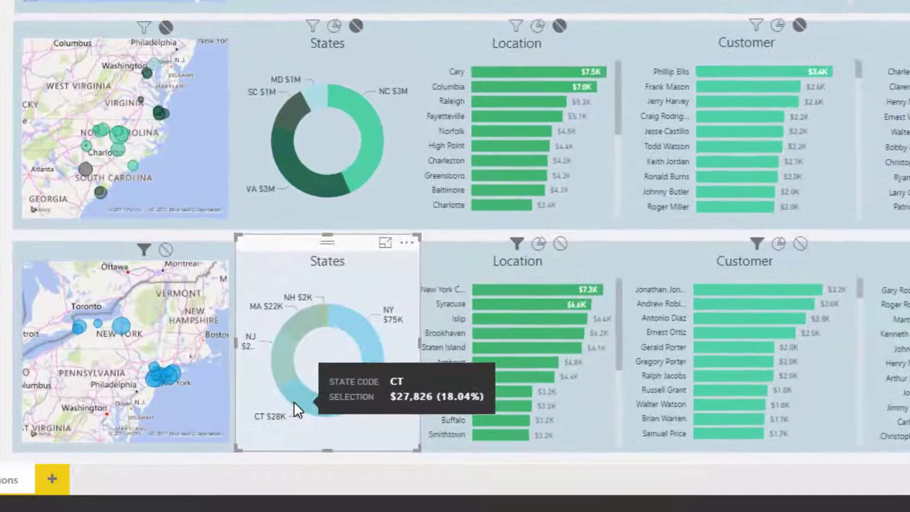
{"action": "left_click", "coordinate": [246, 446]}
{"action": "left_click", "coordinate": [289, 341]}
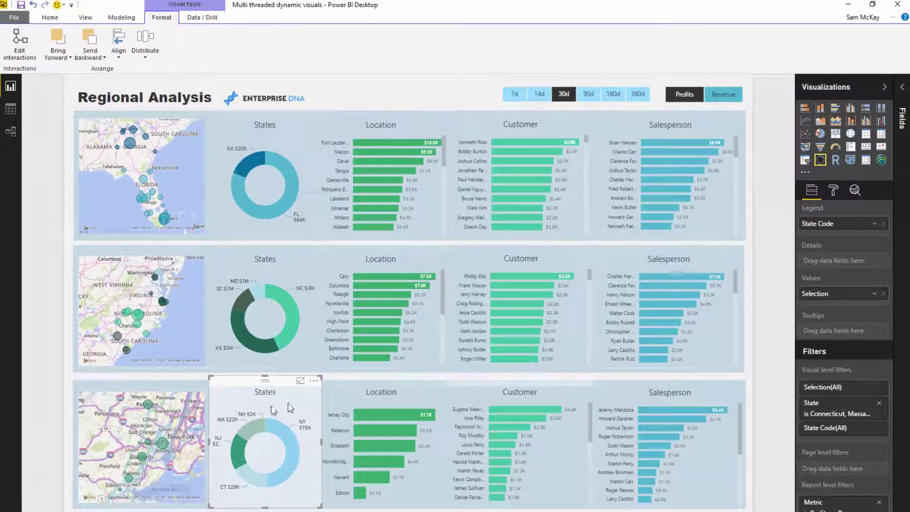
{"action": "left_click", "coordinate": [255, 414]}
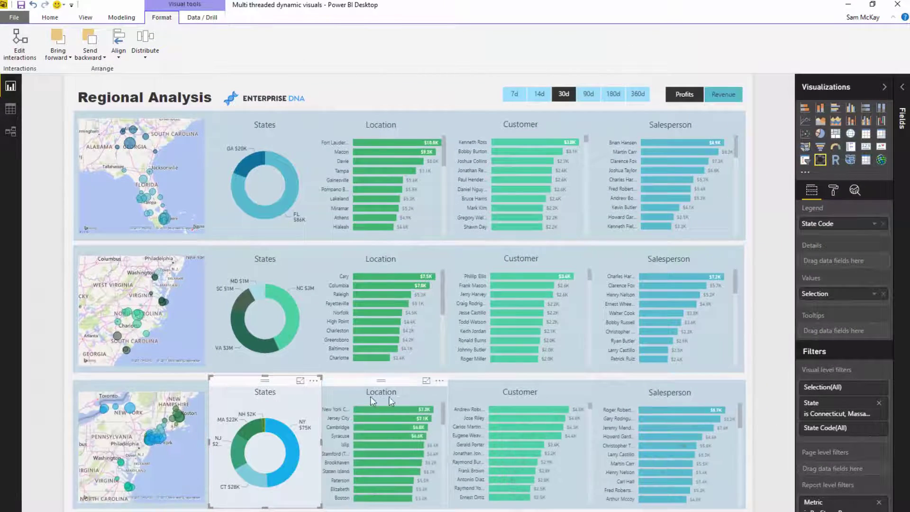
{"action": "left_click", "coordinate": [407, 385]}
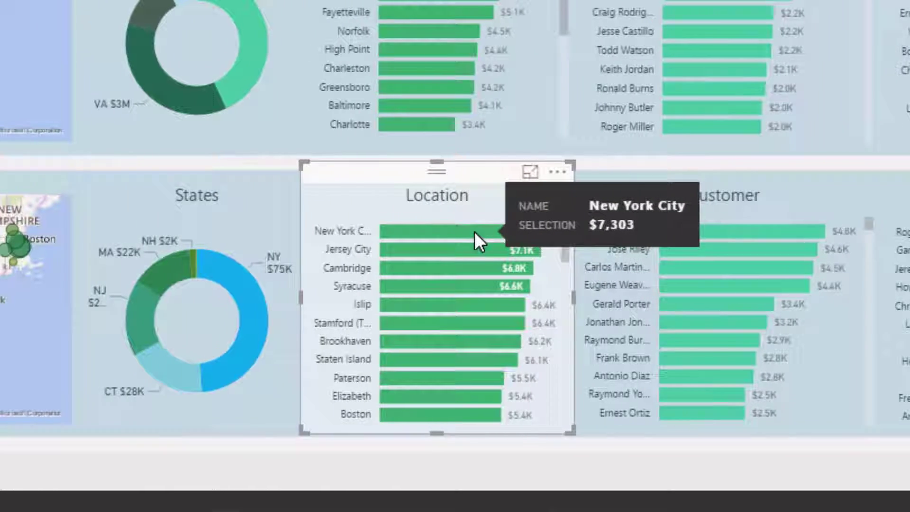
Step: Cross-filter the bottom row to New York City from its Location chart
{"action": "left_click", "coordinate": [474, 231]}
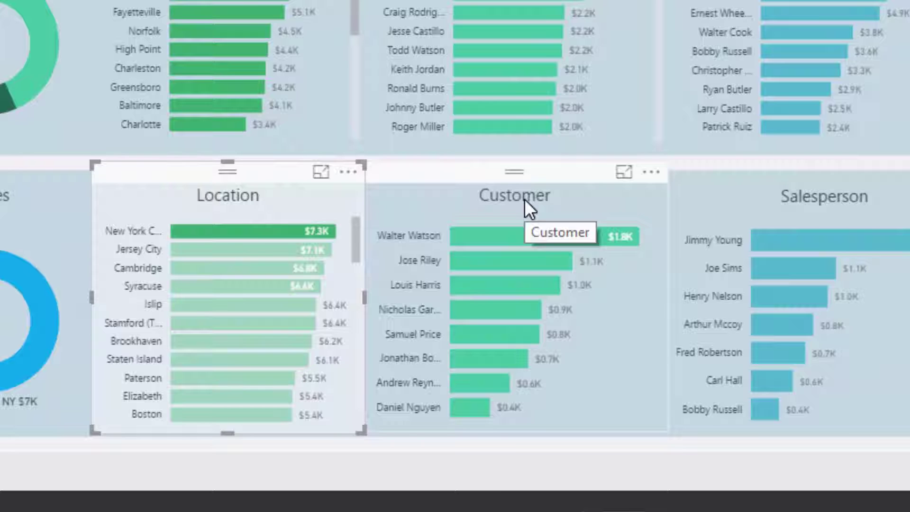
{"action": "mouse_move", "coordinate": [257, 230]}
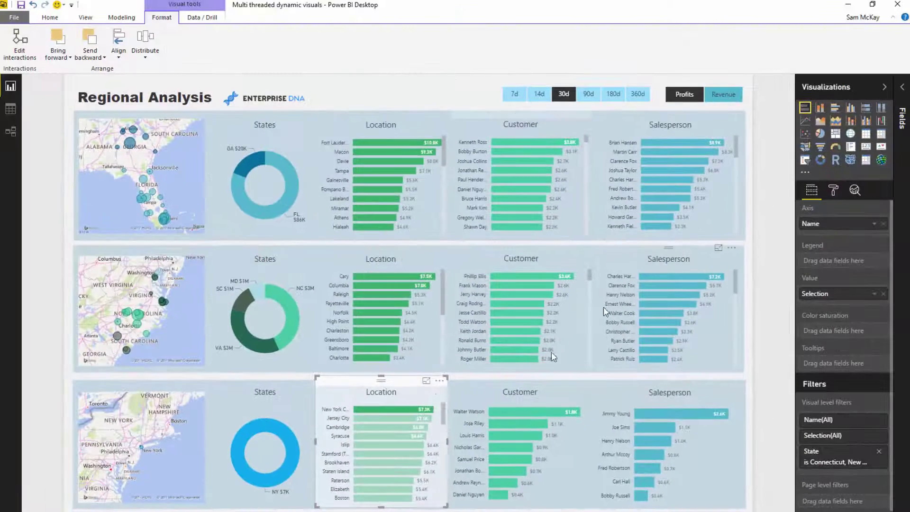
{"action": "mouse_move", "coordinate": [402, 408]}
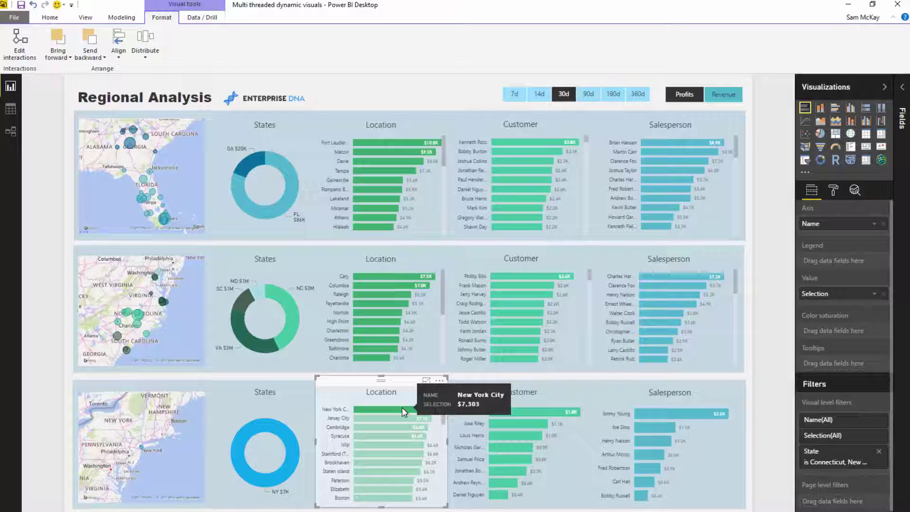
Step: Clear the New York City selection and switch the slicers to 180d and Revenue
{"action": "left_click", "coordinate": [402, 408]}
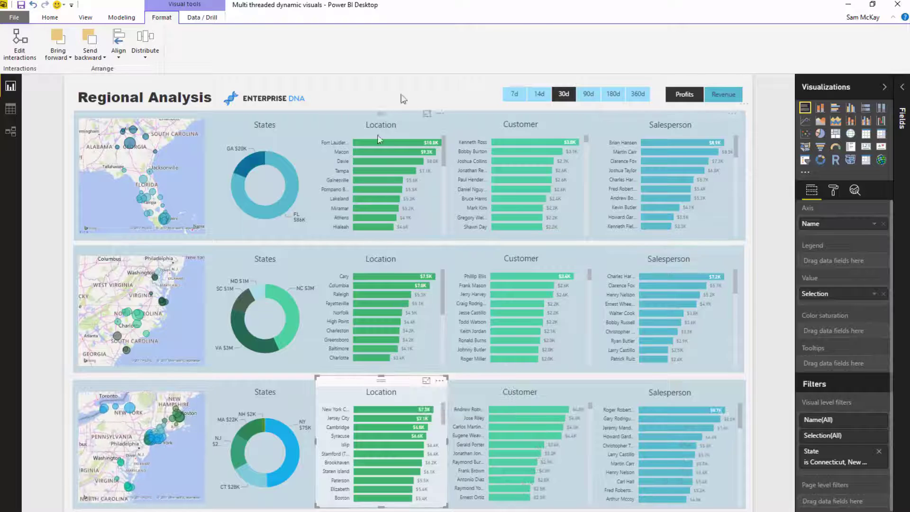
{"action": "left_click", "coordinate": [539, 95]}
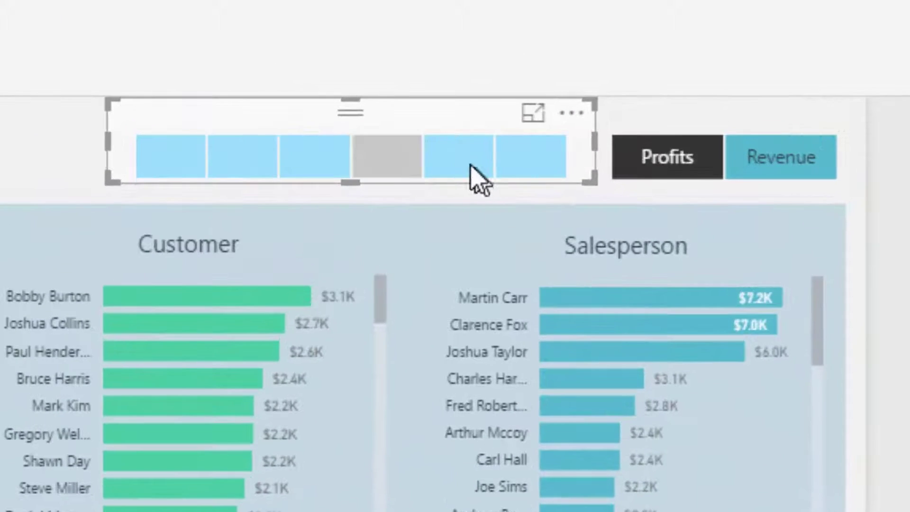
{"action": "left_click", "coordinate": [465, 171]}
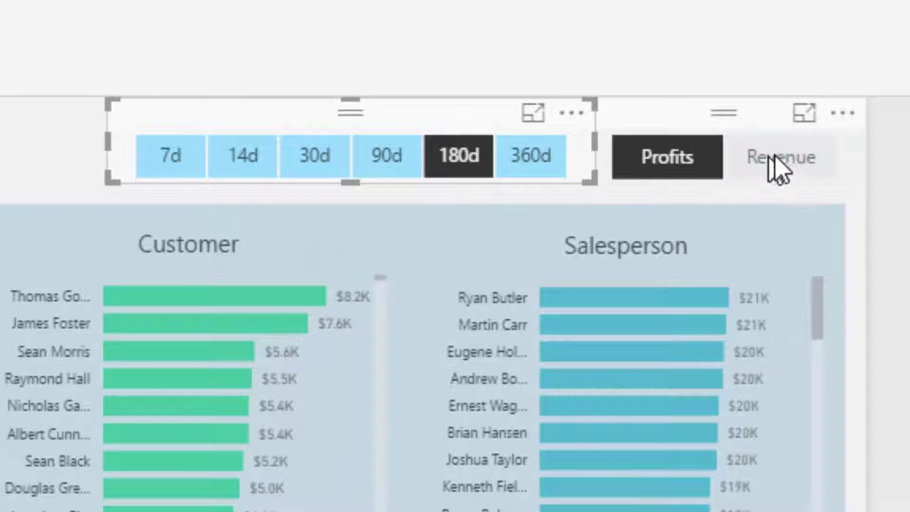
{"action": "left_click", "coordinate": [789, 160]}
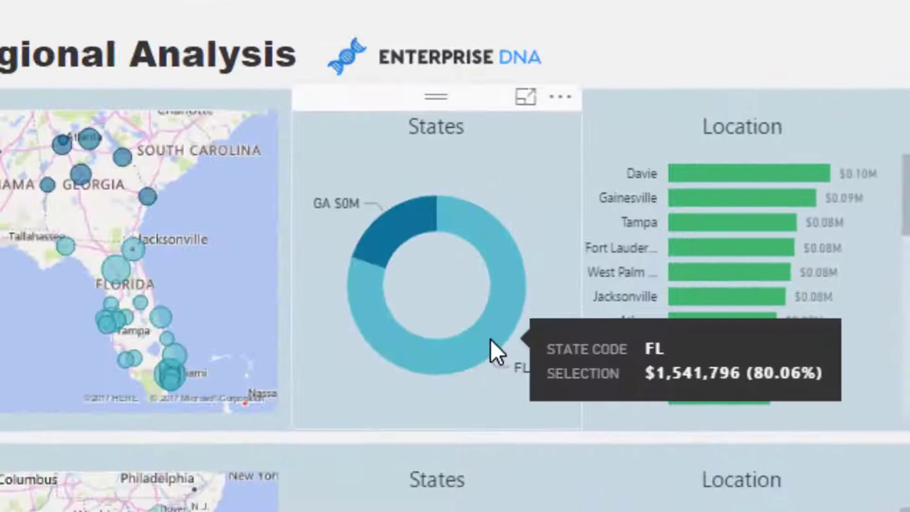
Step: Test row isolation with the FL donut slice and the Columbia selection, collapsing the State filter
{"action": "left_click", "coordinate": [324, 376]}
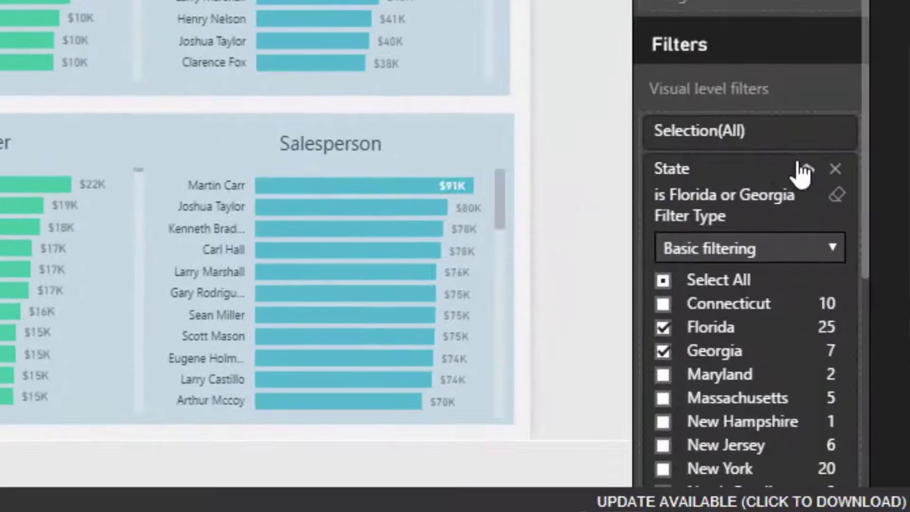
{"action": "left_click", "coordinate": [798, 173]}
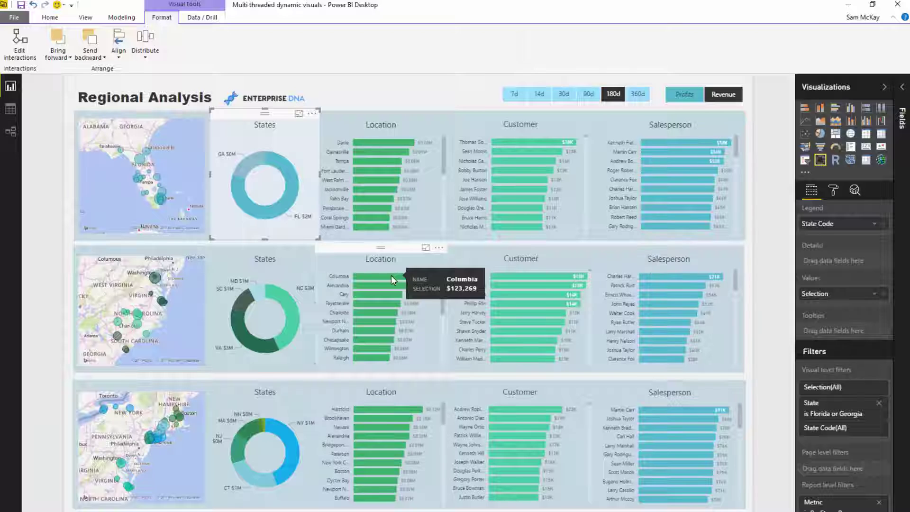
{"action": "left_click", "coordinate": [0, 0]}
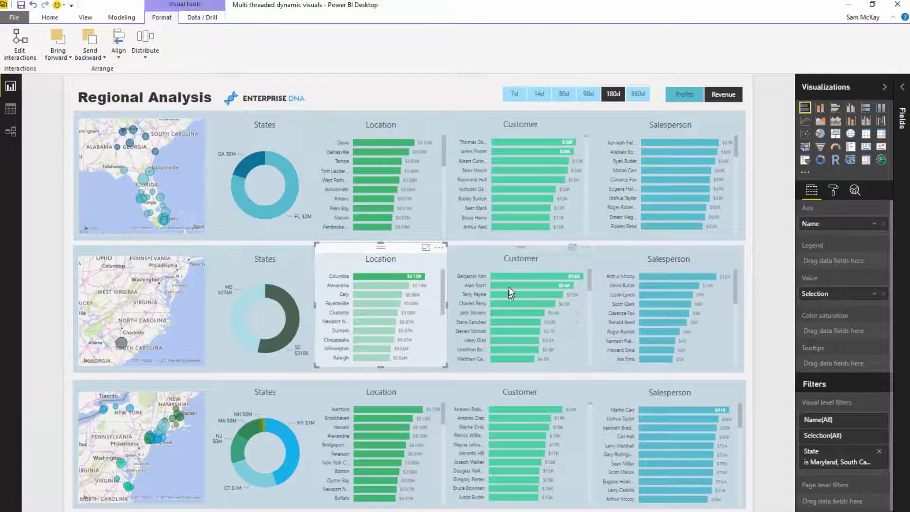
{"action": "left_click", "coordinate": [403, 277]}
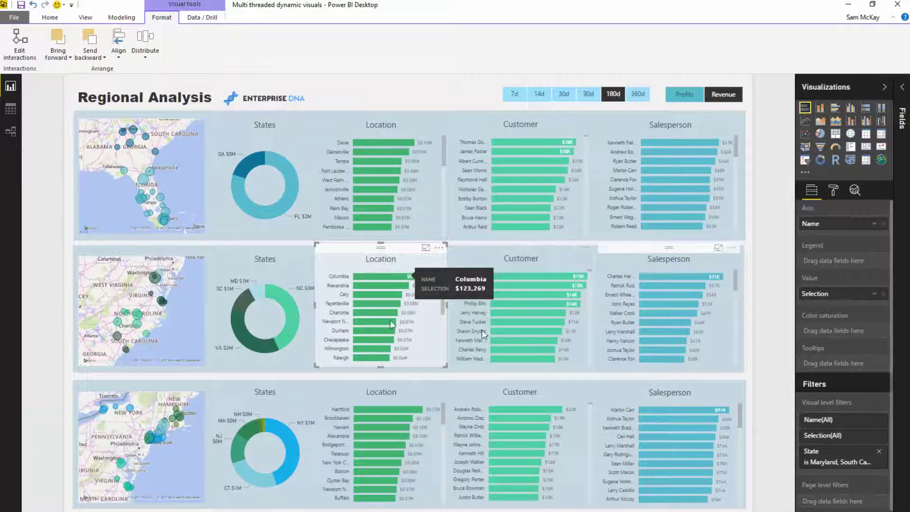
{"action": "mouse_move", "coordinate": [526, 279]}
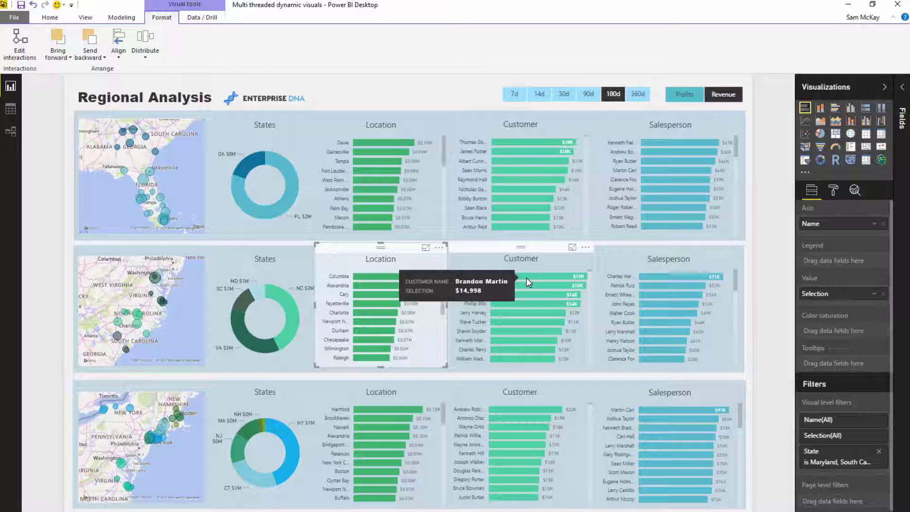
{"action": "left_click", "coordinate": [414, 89]}
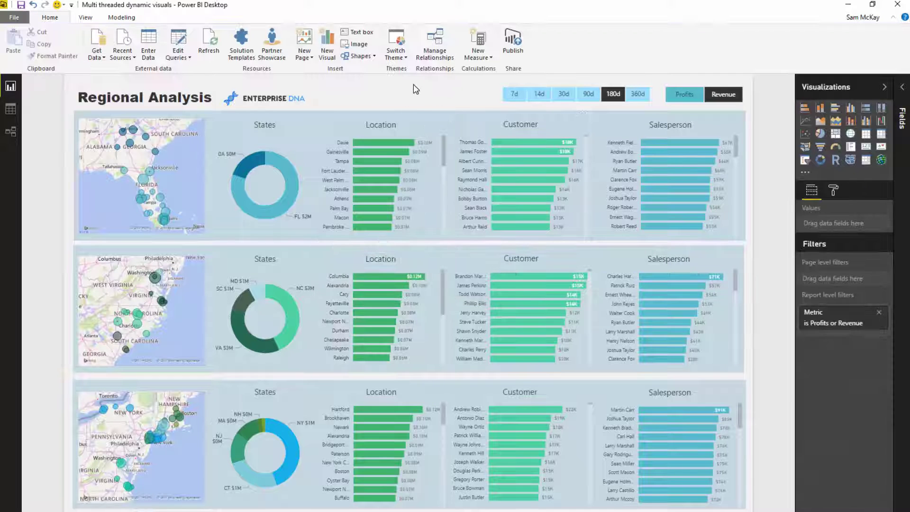